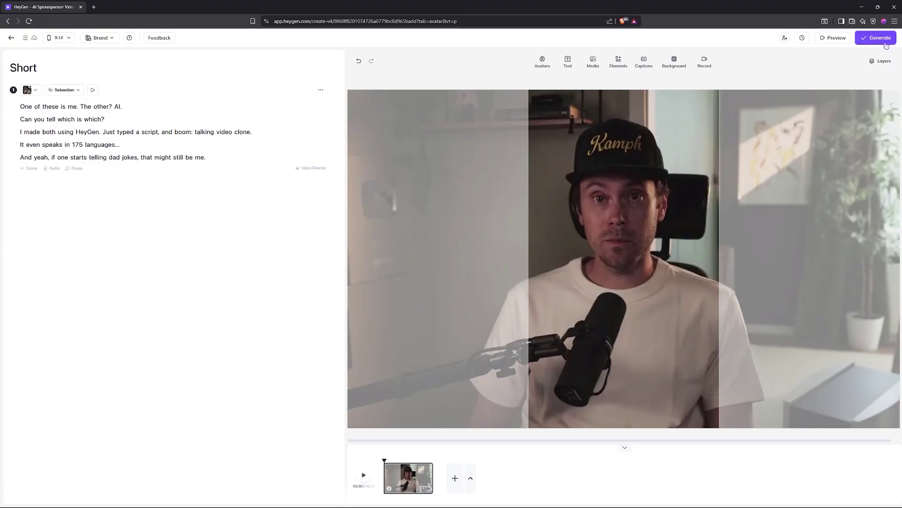
Submit the current video for generation, then drop a video file into Video Translation
{"action": "left_click", "coordinate": [876, 37]}
{"action": "left_click", "coordinate": [535, 316]}
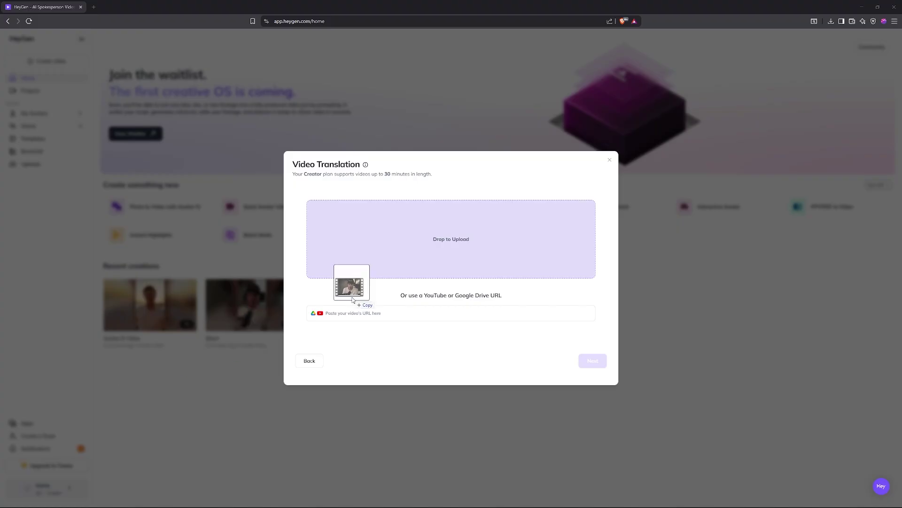
{"action": "left_click_drag", "start_coordinate": [352, 303], "coordinate": [432, 256]}
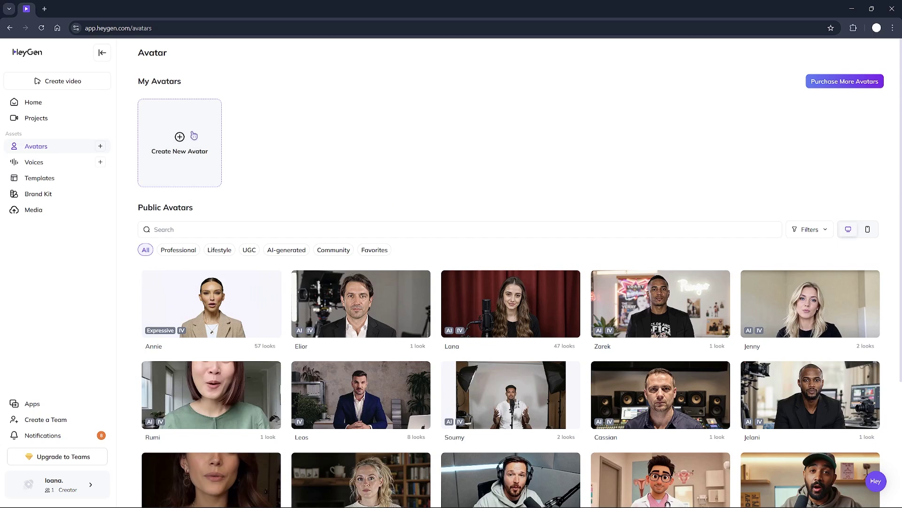
Start a new video-based Digital Twin avatar and scroll to the footage upload step
{"action": "left_click", "coordinate": [186, 134]}
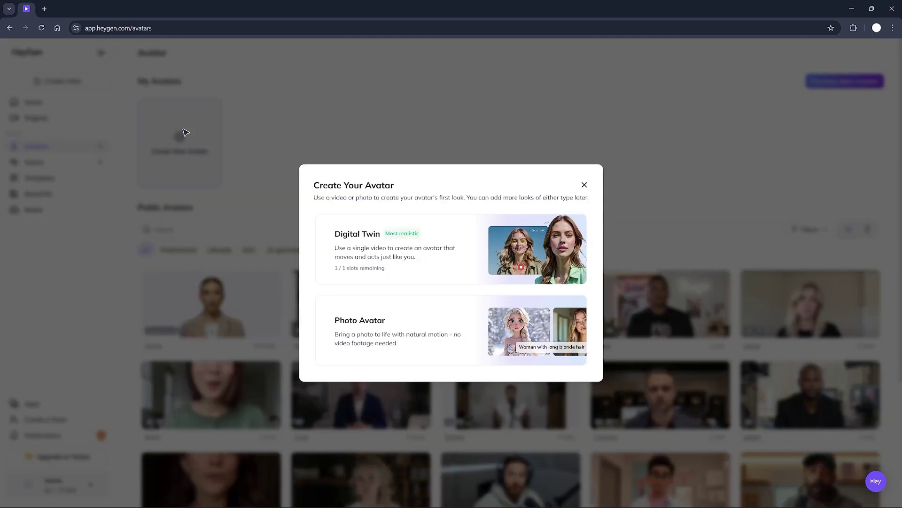
{"action": "left_click", "coordinate": [430, 260]}
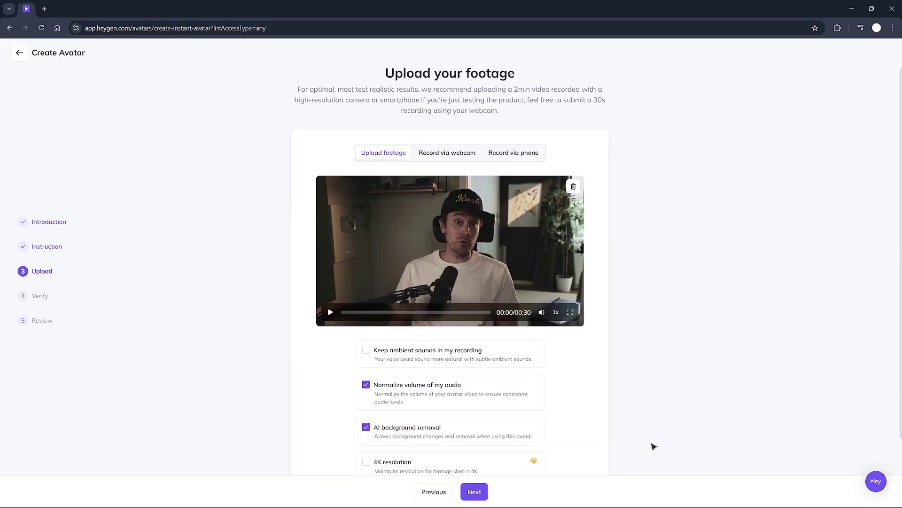
{"action": "scroll", "coordinate": [652, 444], "scroll_direction": "down", "scroll_amount": 1}
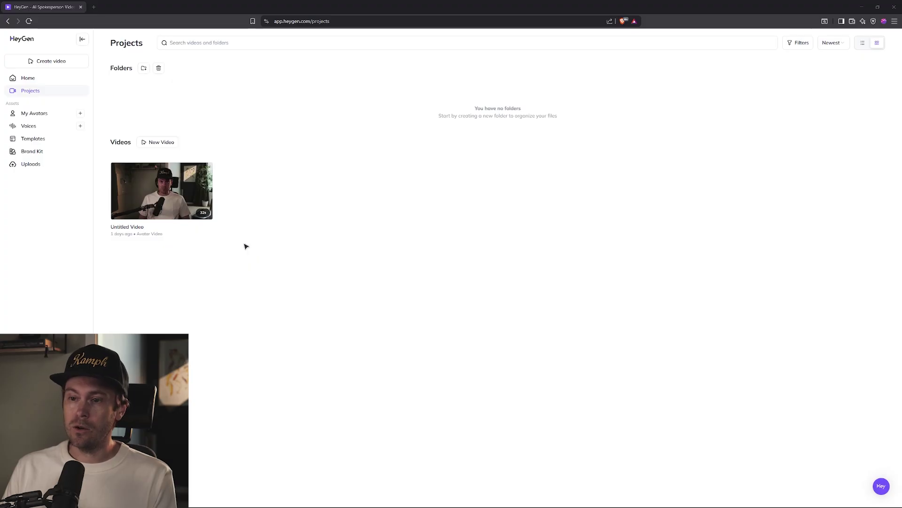
Create a new portrait video titled 'Short'
{"action": "left_click", "coordinate": [160, 142]}
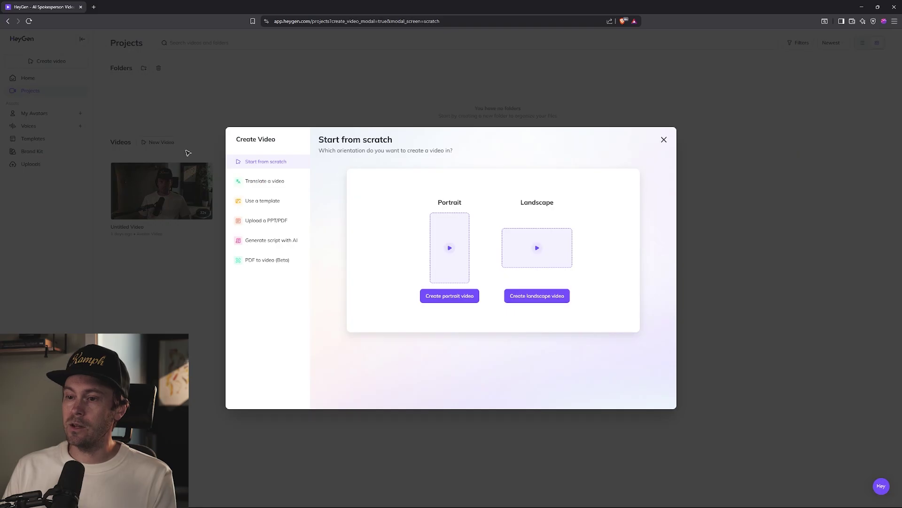
{"action": "left_click", "coordinate": [450, 296]}
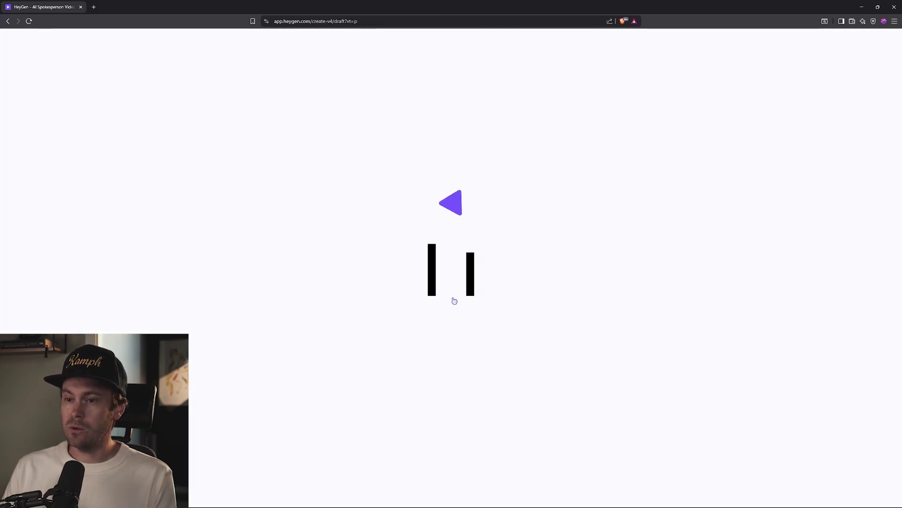
{"action": "type", "text": "S"}
{"action": "key", "text": "Caps_Lock"}
{"action": "type", "text": "hort"}
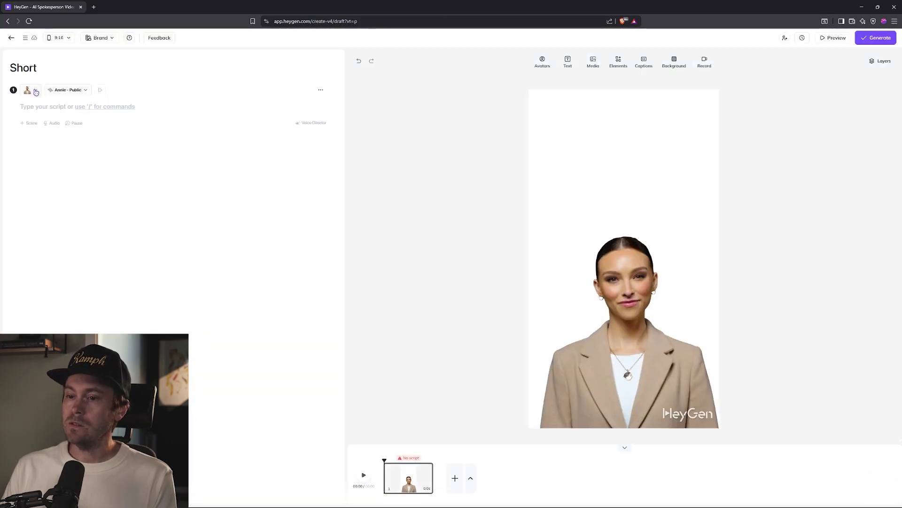
Replace the stock presenter with your own avatar clone and check the voice accent options
{"action": "left_click", "coordinate": [30, 89]}
{"action": "left_click", "coordinate": [66, 167]}
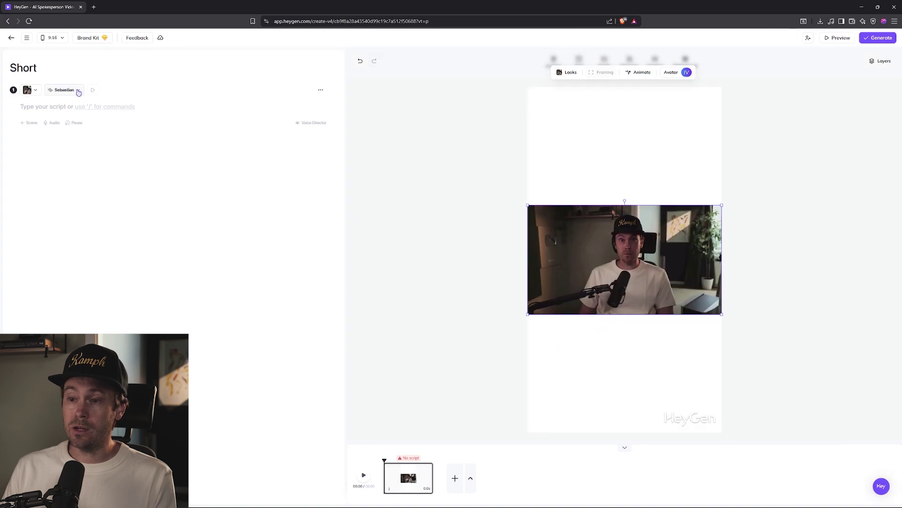
{"action": "left_click", "coordinate": [78, 90]}
{"action": "mouse_move", "coordinate": [51, 134]}
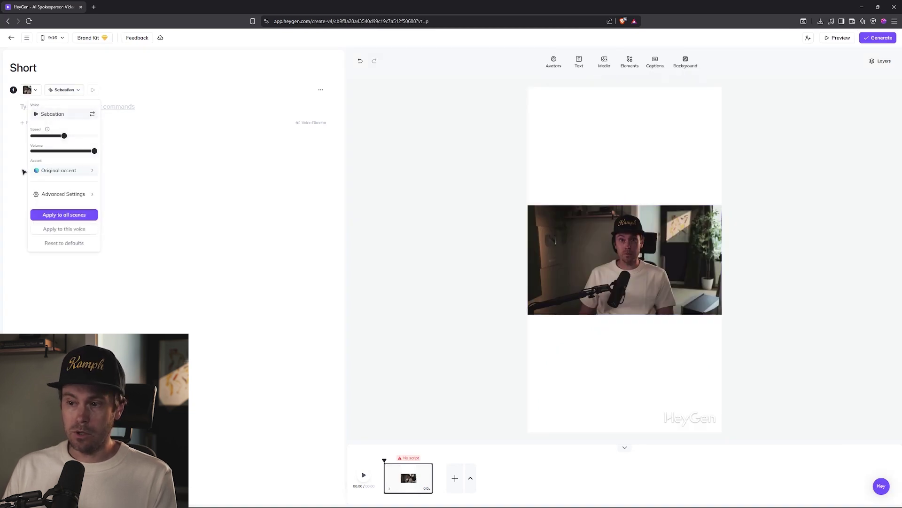
{"action": "left_click", "coordinate": [86, 173]}
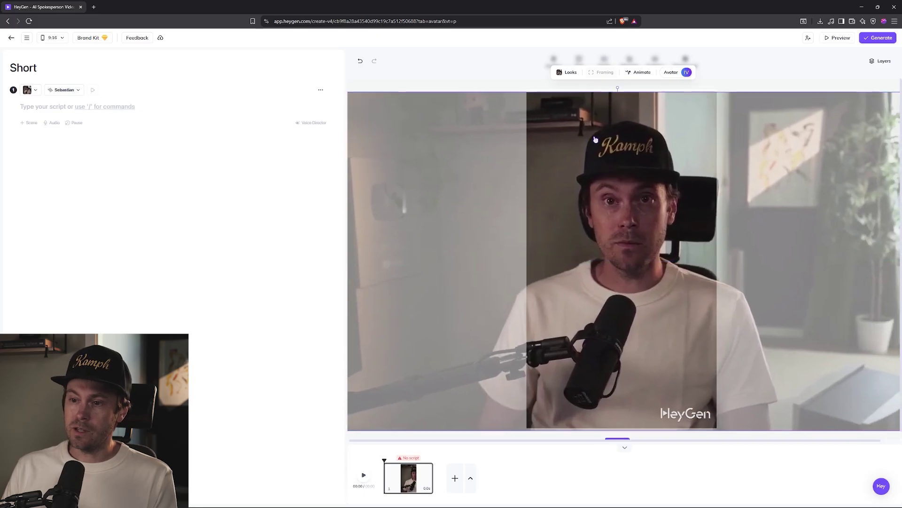
Paste the prepared script into the scene and preview its spoken audio
{"action": "left_click", "coordinate": [144, 116]}
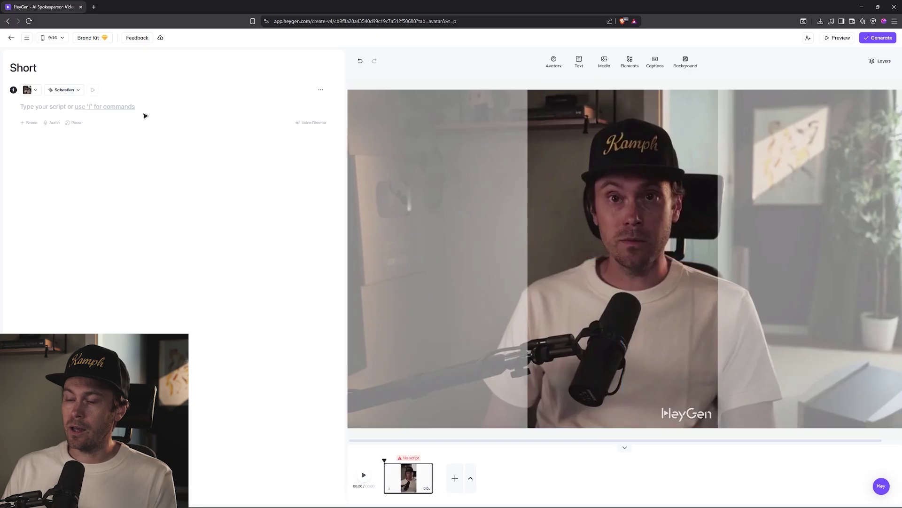
{"action": "type", "text": "One of these is me. The other? AI. Can you tell which is which? I made both using HeyGen. Just typed a script, and boom: talking video clone. It even speaks in 175 languages... And yeah, if one starts telling dad jokes, that might still be me."}
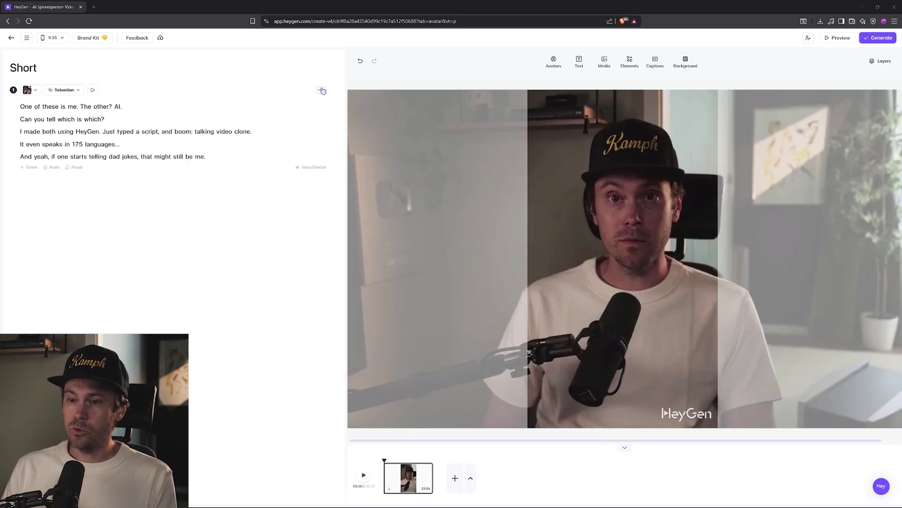
{"action": "left_click", "coordinate": [322, 90]}
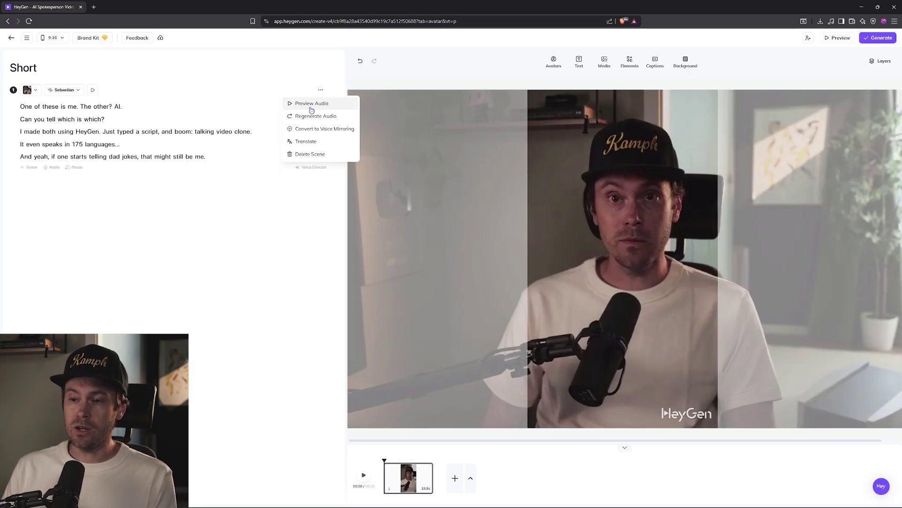
{"action": "left_click", "coordinate": [224, 218]}
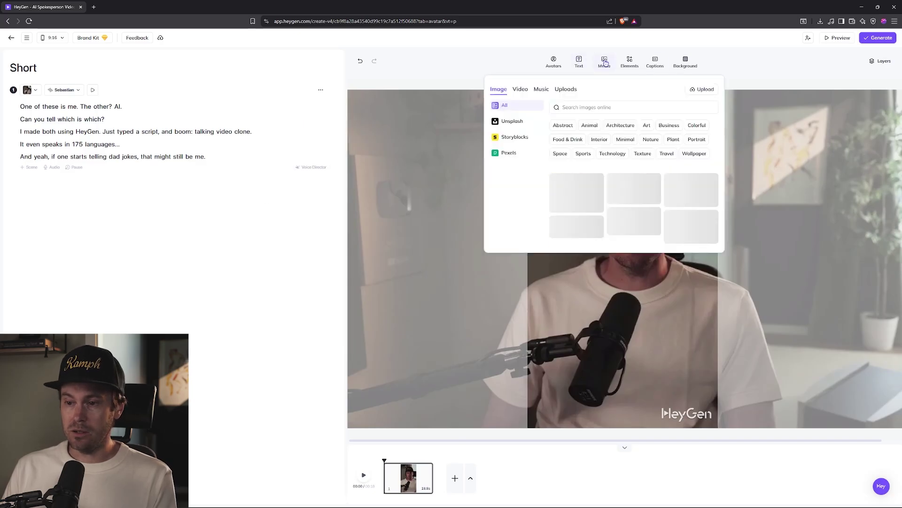
Switch the avatar to the Avatar IV engine and submit the Short for generation
{"action": "mouse_move", "coordinate": [653, 62]}
{"action": "left_click", "coordinate": [655, 122]}
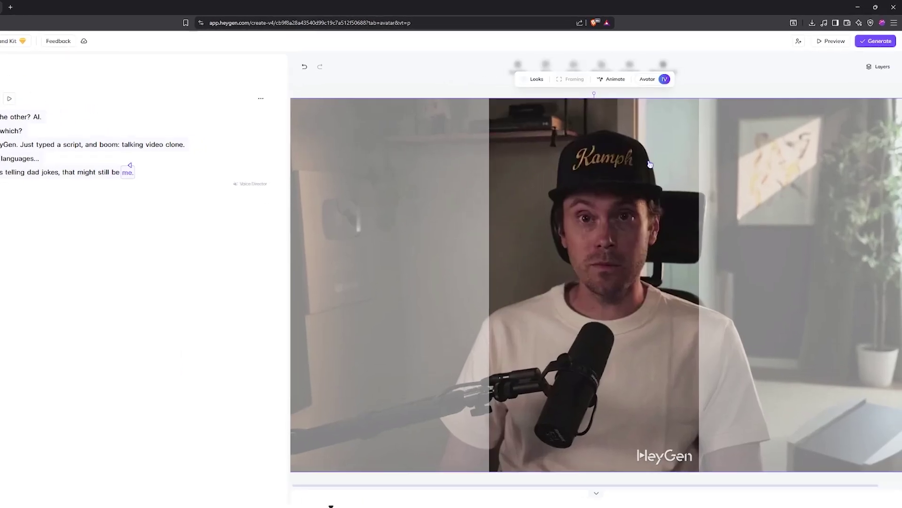
{"action": "mouse_move", "coordinate": [678, 72]}
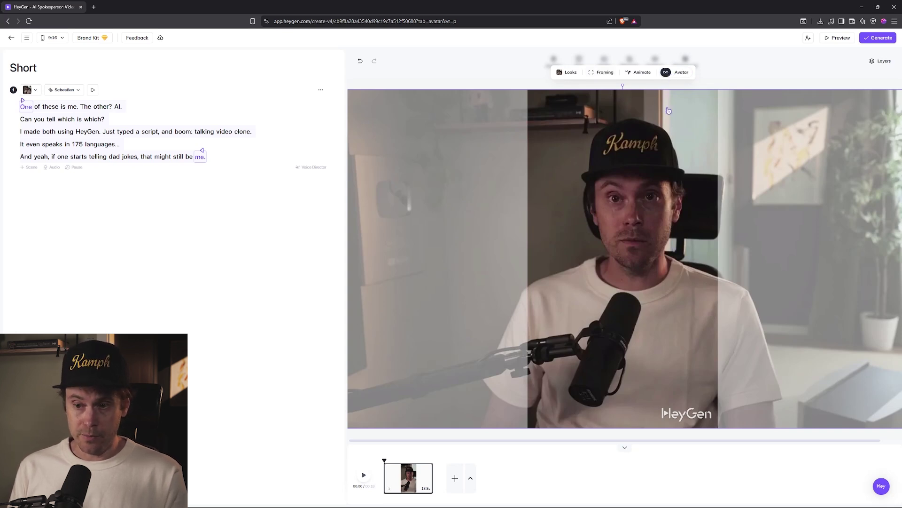
{"action": "mouse_move", "coordinate": [672, 76]}
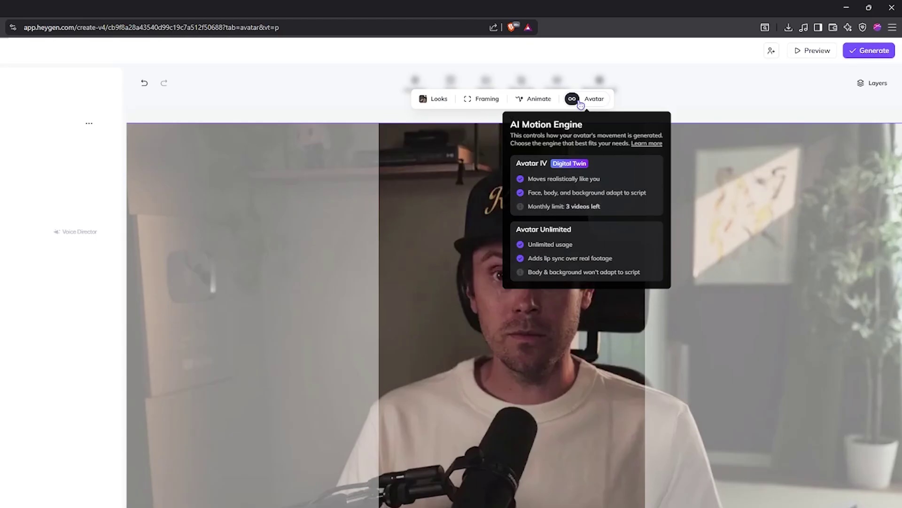
{"action": "left_click", "coordinate": [581, 105]}
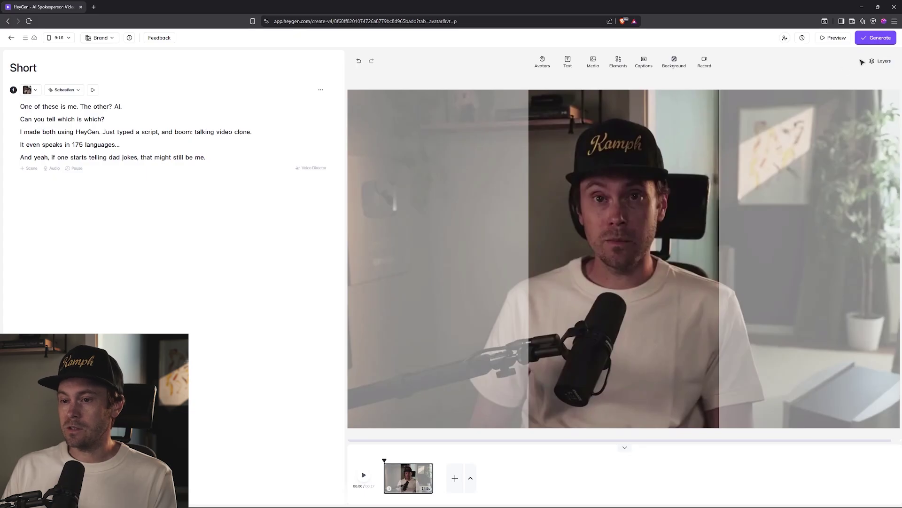
{"action": "left_click", "coordinate": [876, 38]}
{"action": "left_click", "coordinate": [536, 317]}
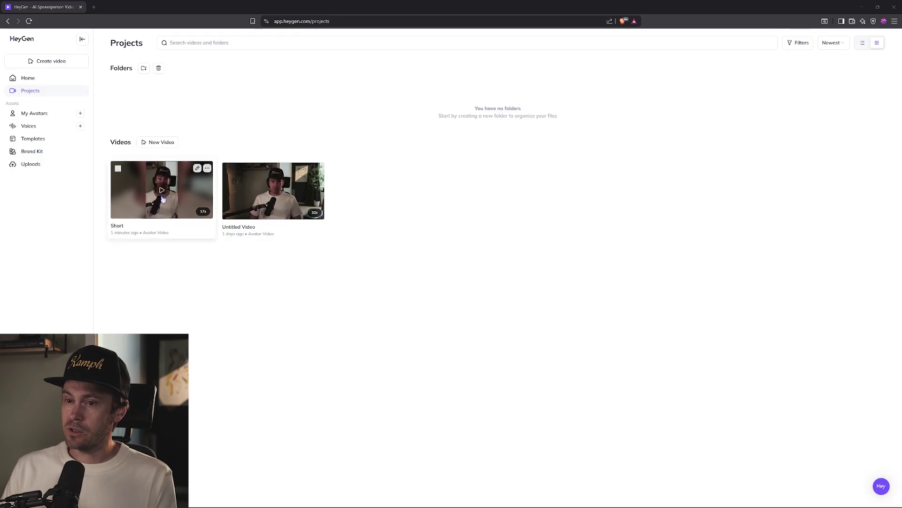
Open the finished 17-second Short from Projects to watch it
{"action": "left_click", "coordinate": [161, 191]}
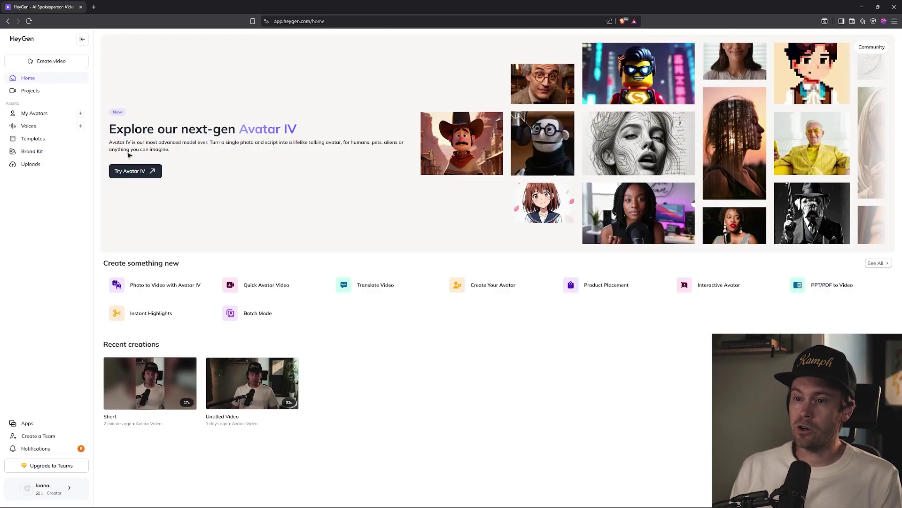
{"action": "left_click_drag", "start_coordinate": [171, 152], "coordinate": [151, 145]}
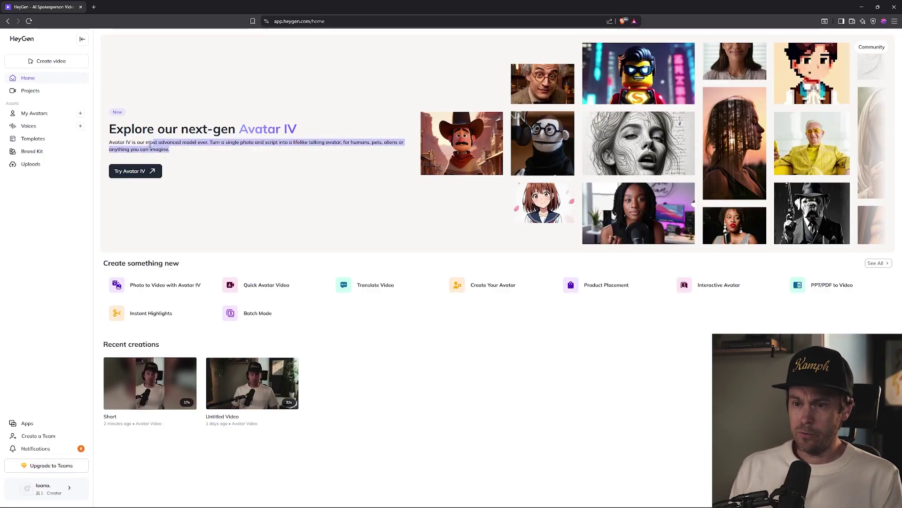
{"action": "left_click", "coordinate": [214, 160]}
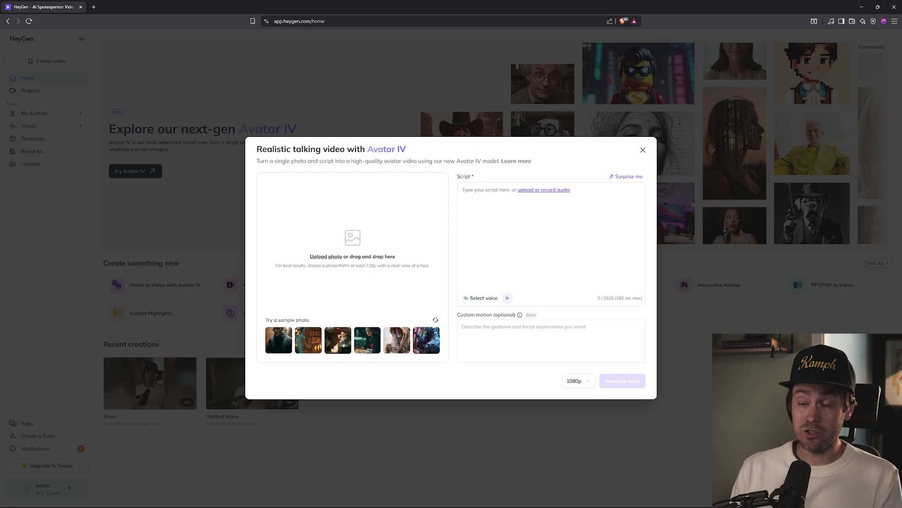
Upload the sunset portrait photo into the Avatar IV photo slot
{"action": "left_click_drag", "start_coordinate": [320, 325], "coordinate": [376, 263]}
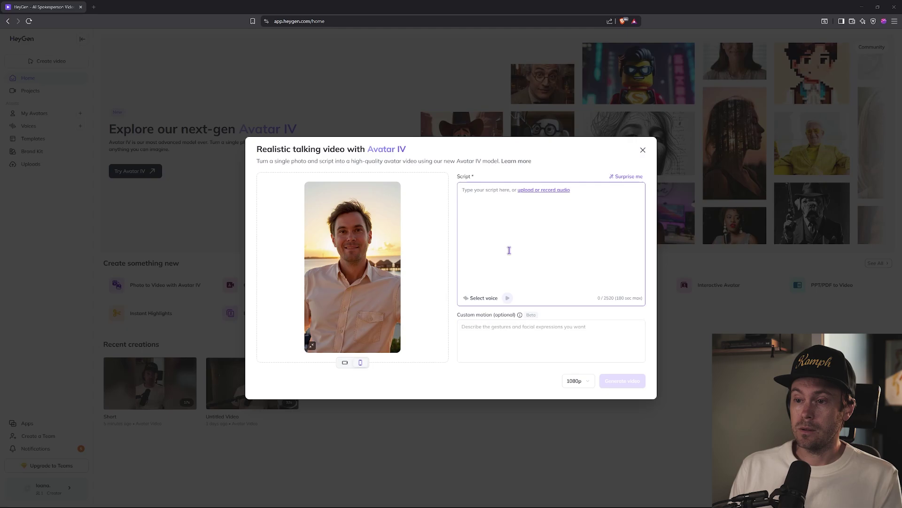
Paste the vacation script, choose the presenter's cloned voice, and generate the 1080p video
{"action": "type", "text": "Nothing beats a HeyGen2Holiday! Hey, this is Seb — I'm on vacation, soaking up the sun and enjoying some time off. Catch you later!"}
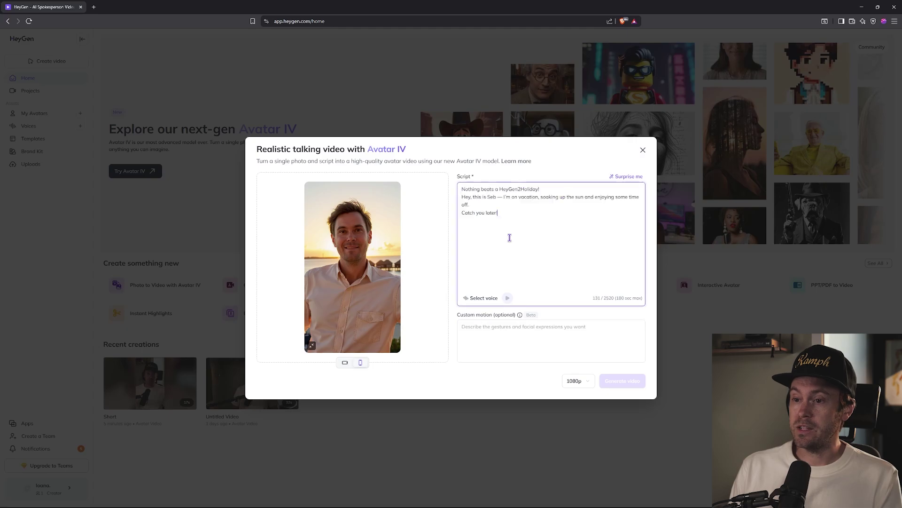
{"action": "left_click", "coordinate": [479, 298]}
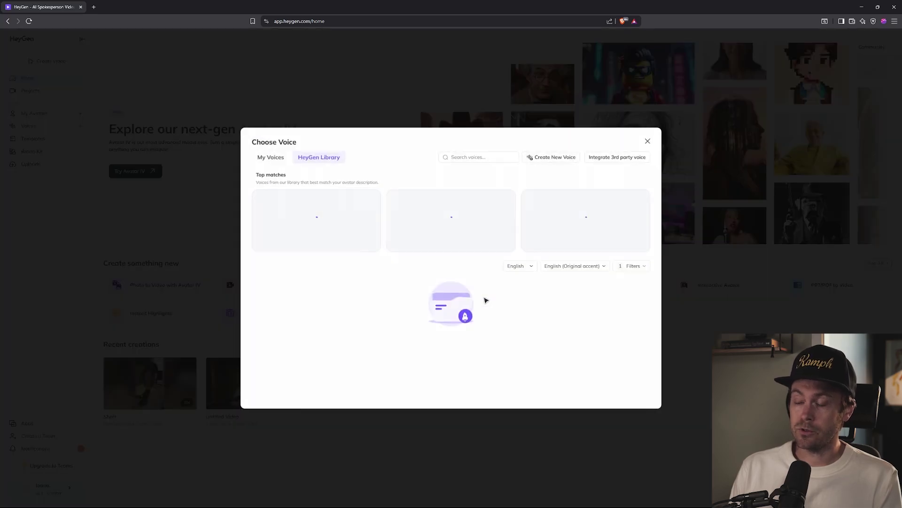
{"action": "left_click", "coordinate": [305, 192]}
{"action": "left_click", "coordinate": [594, 382]}
{"action": "left_click", "coordinate": [622, 380]}
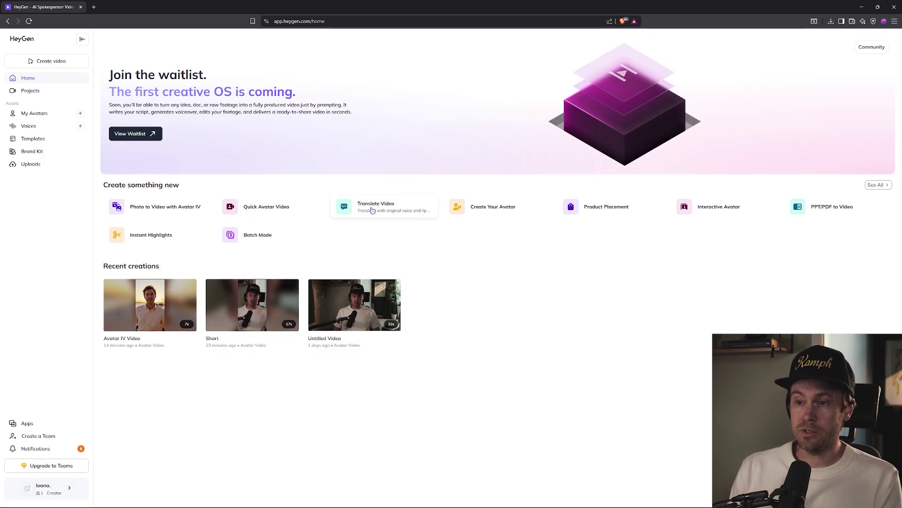
Open Translate Video from the home page to choose a translation mode
{"action": "left_click", "coordinate": [372, 209]}
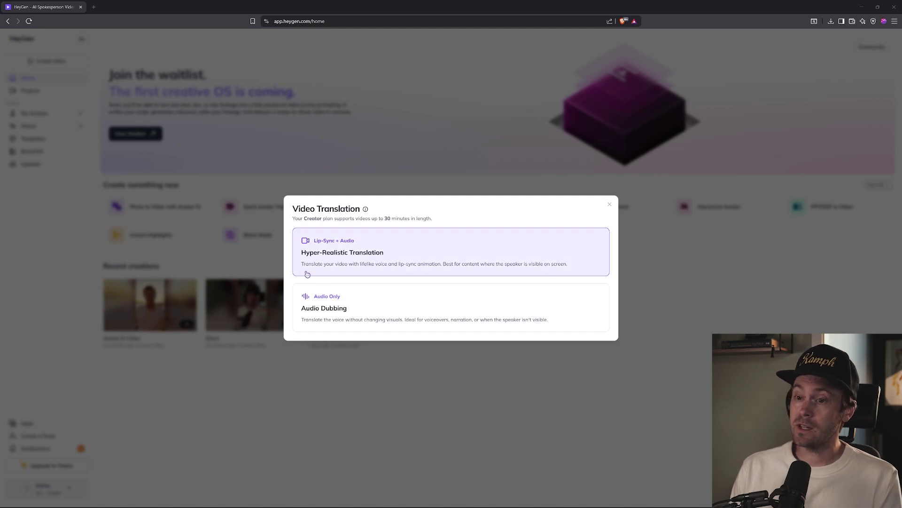
Choose Hyper-Realistic translation, upload the video, and set the target language to French (France)
{"action": "left_click", "coordinate": [548, 260]}
{"action": "left_click_drag", "start_coordinate": [169, 350], "coordinate": [431, 257]}
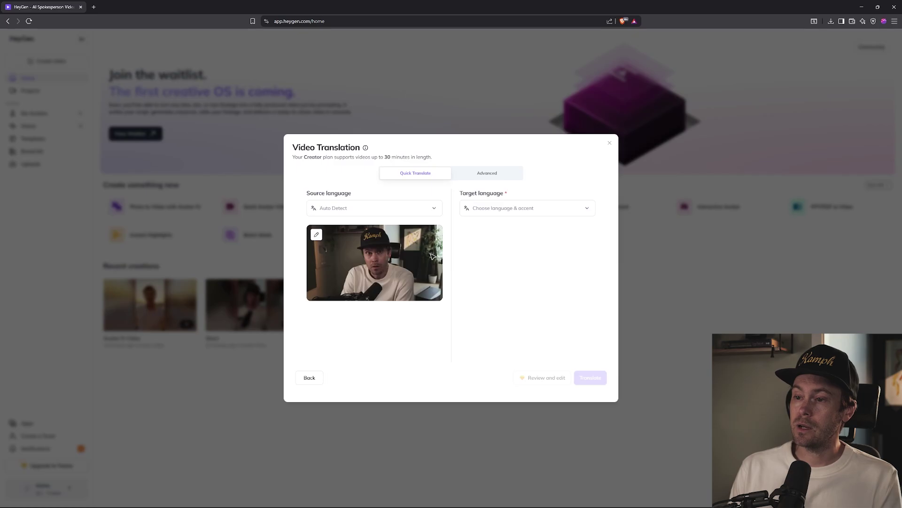
{"action": "left_click", "coordinate": [500, 207]}
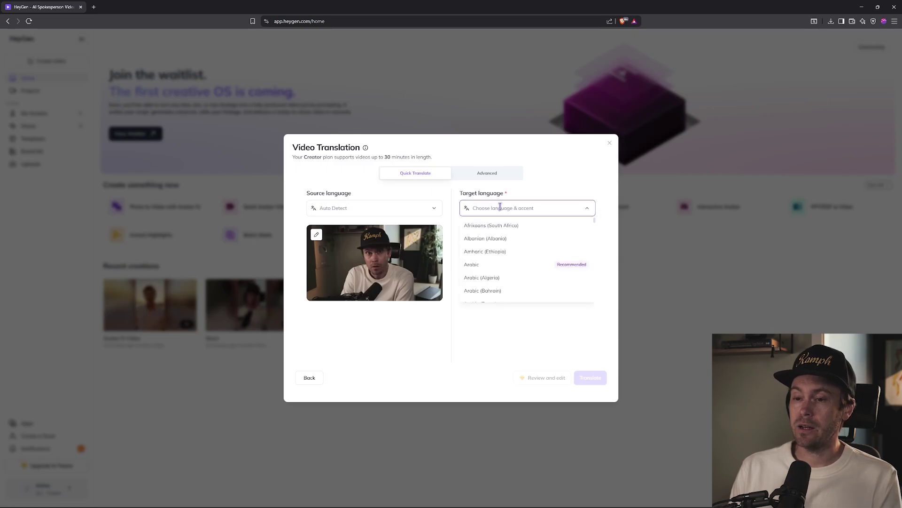
{"action": "type", "text": "spanish"}
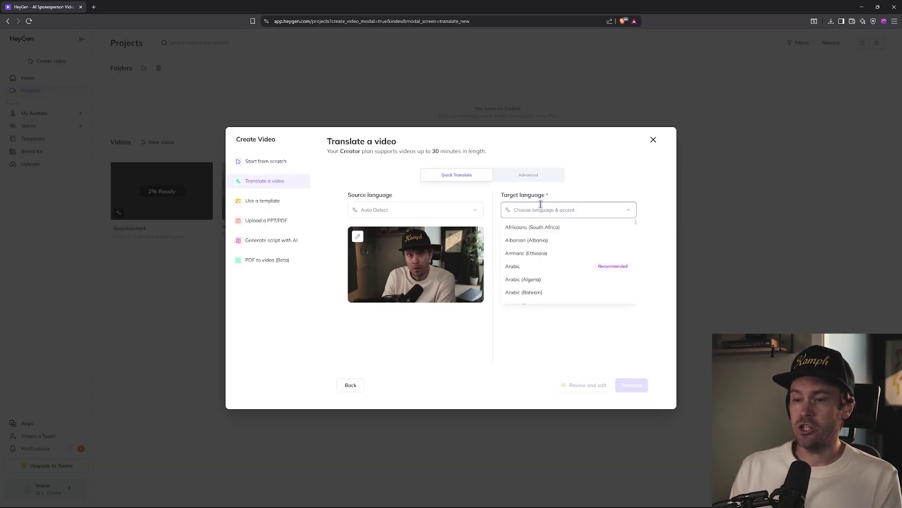
{"action": "type", "text": "german"}
{"action": "left_click", "coordinate": [540, 253]}
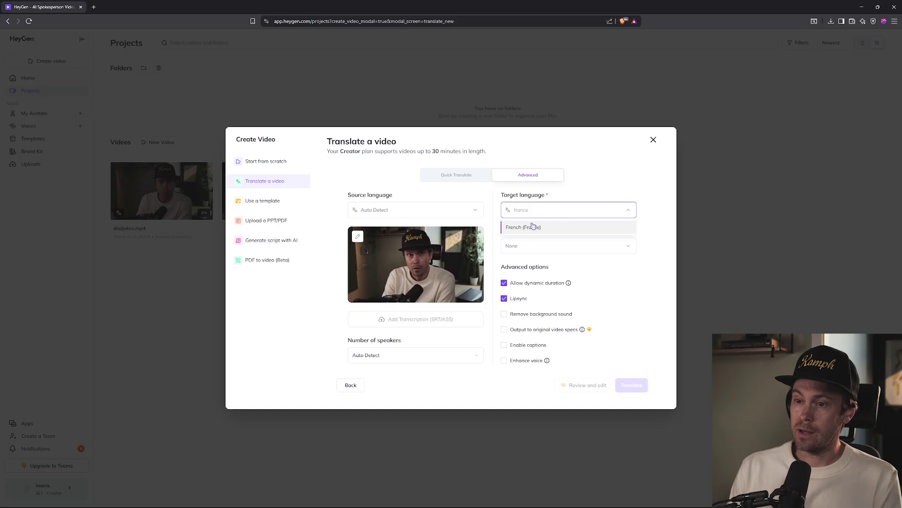
{"action": "left_click", "coordinate": [547, 360]}
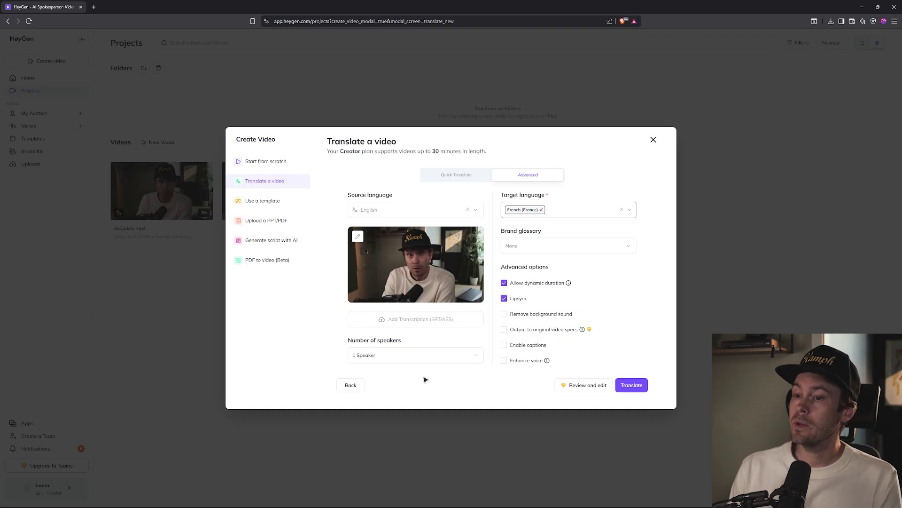
{"action": "mouse_move", "coordinate": [548, 362]}
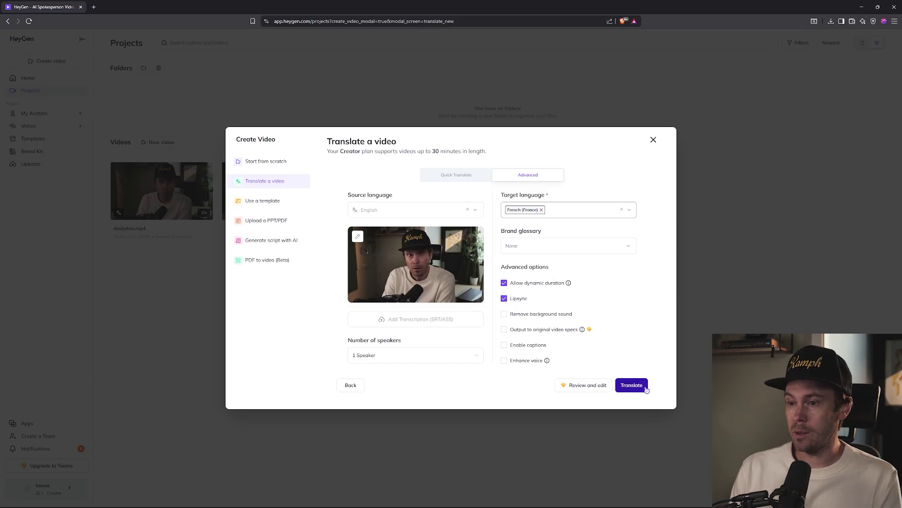
Submit the video for translation into French (France)
{"action": "left_click", "coordinate": [635, 385]}
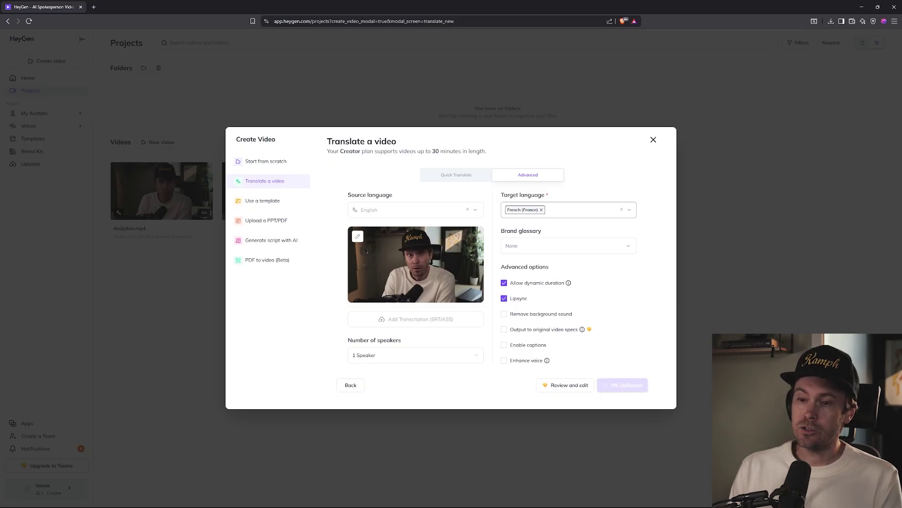